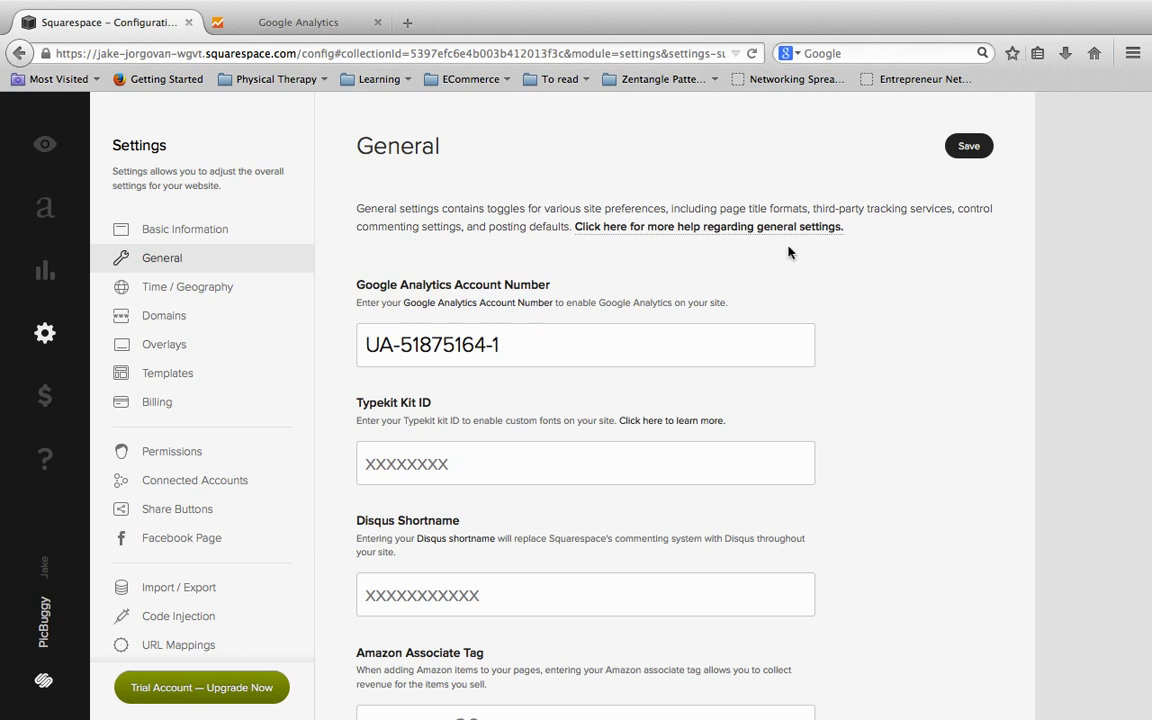
- Review the General settings from the Google Analytics, Typekit, Disqus and Amazon fields through the site-wide password and template options
scroll(918, 289, "down", 1)
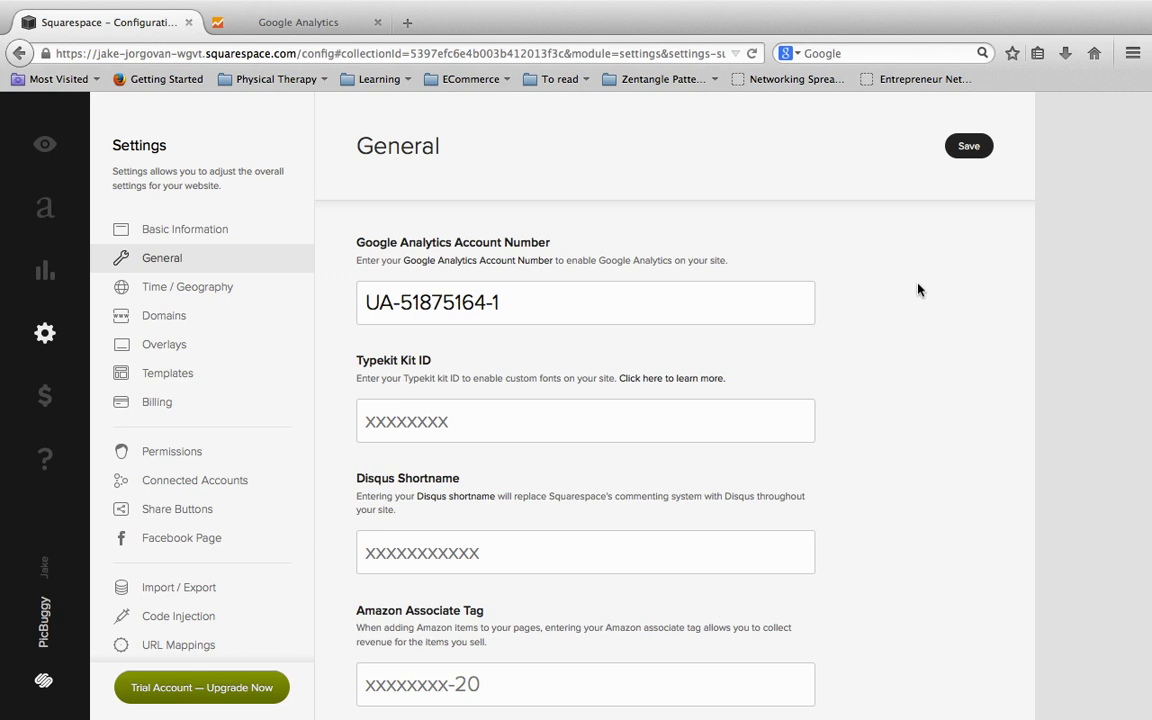
left_click(764, 418)
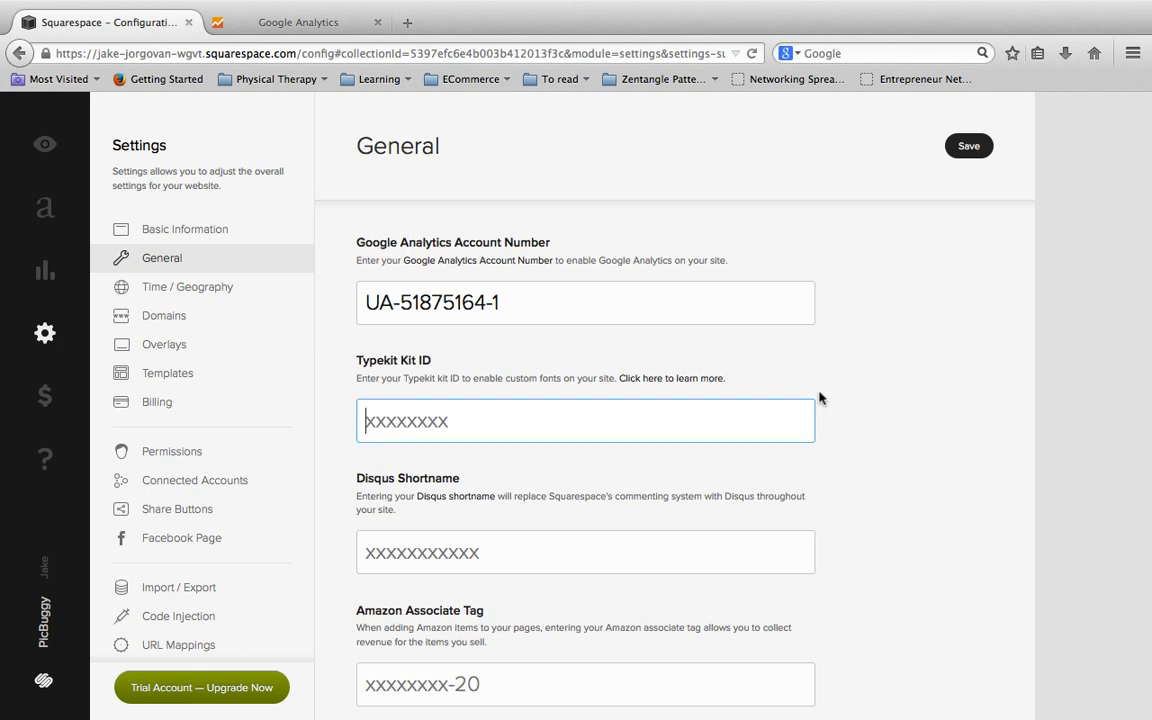
scroll(846, 381, "down", 1)
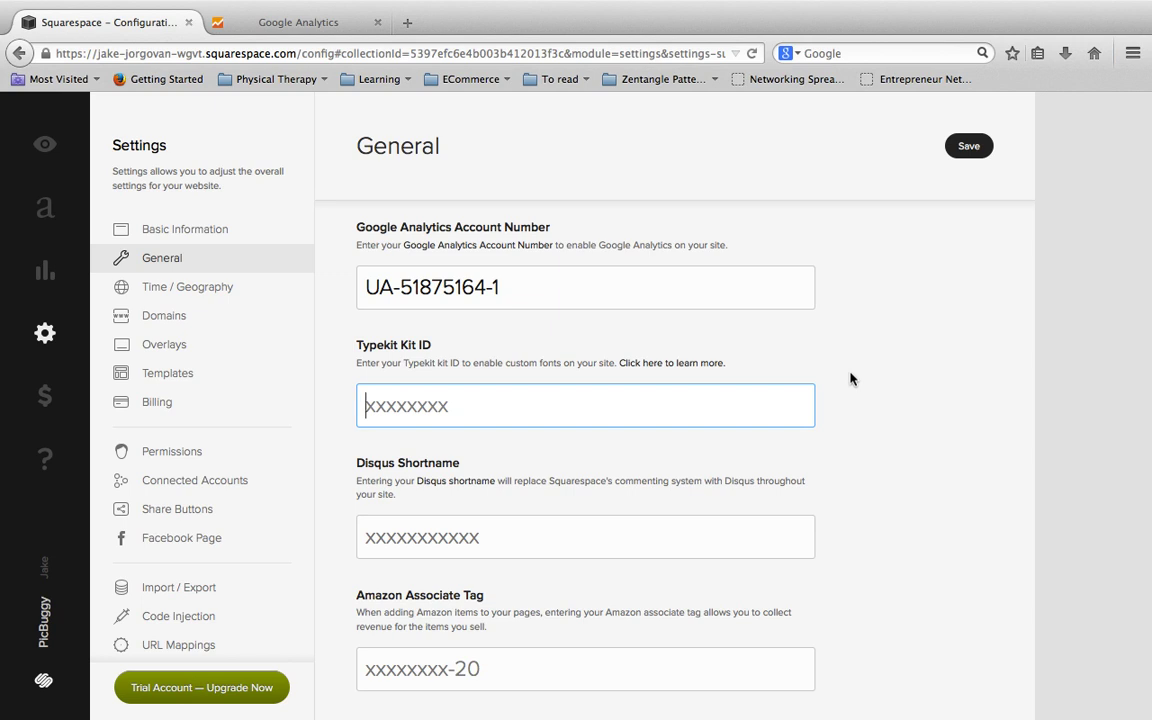
scroll(851, 379, "down", 5)
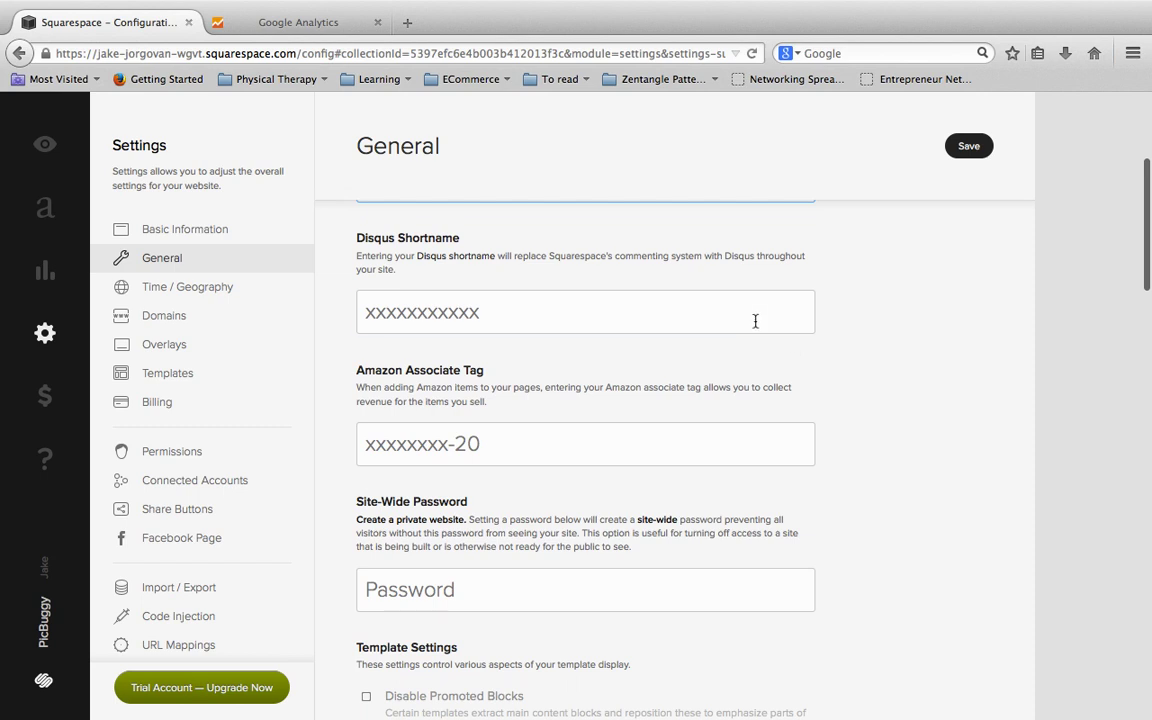
left_click(753, 321)
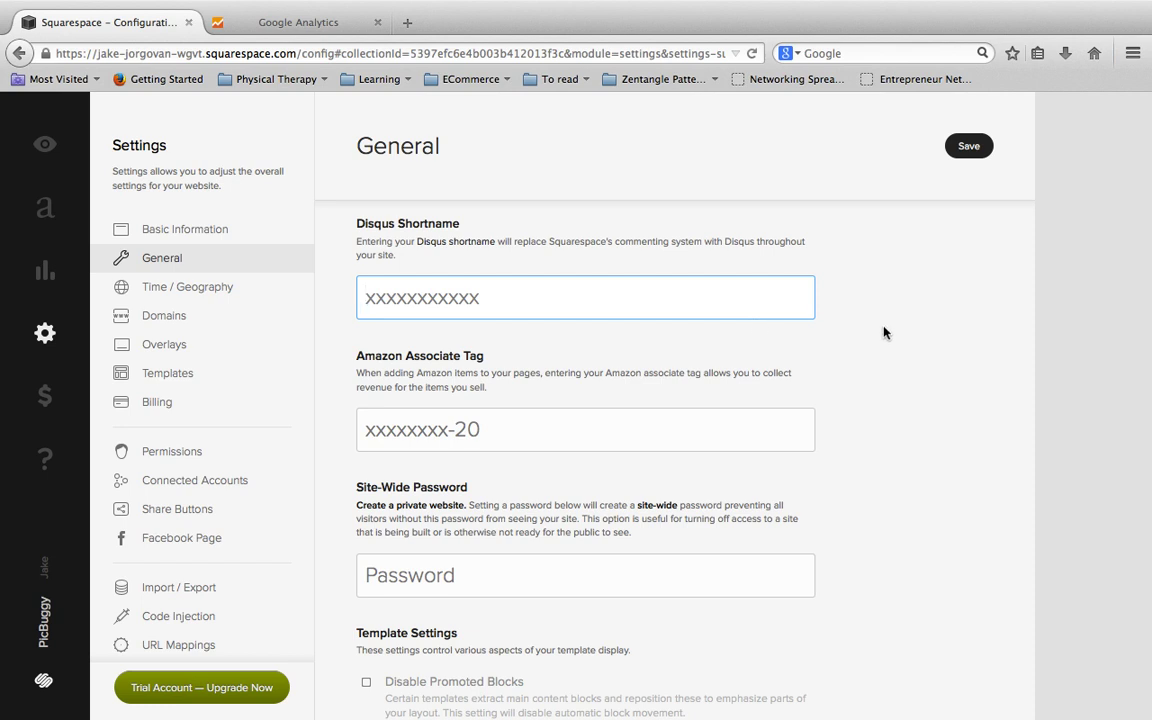
scroll(884, 332, "down", 1)
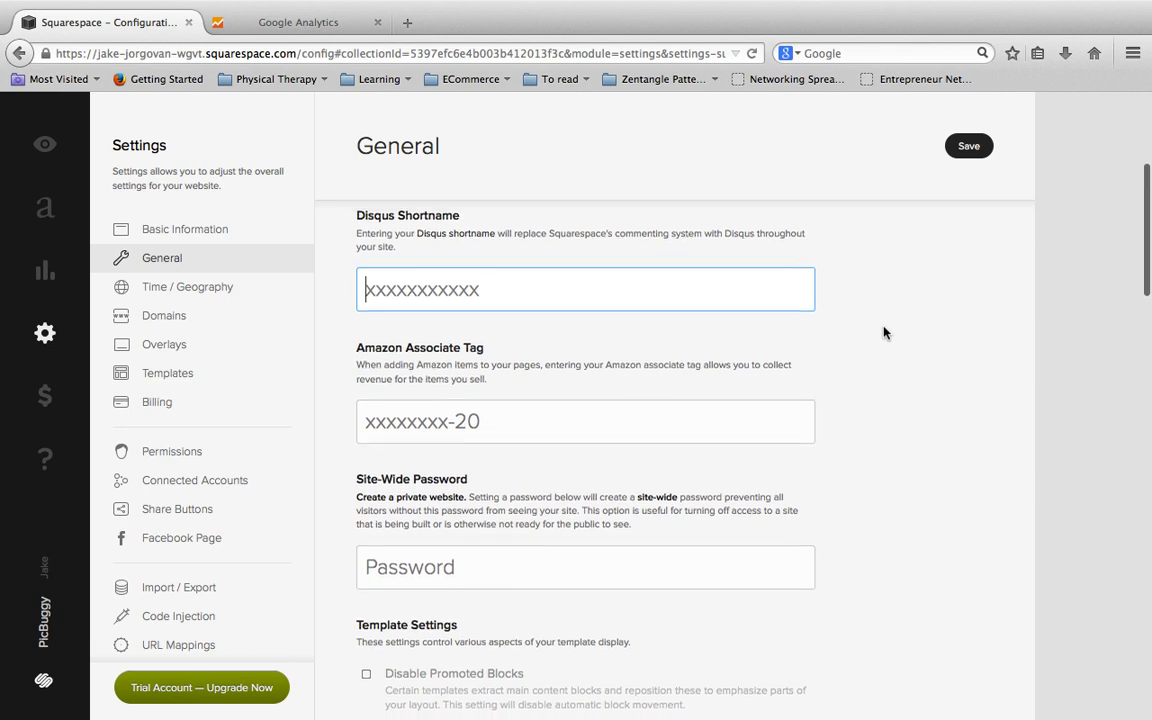
scroll(884, 332, "down", 5)
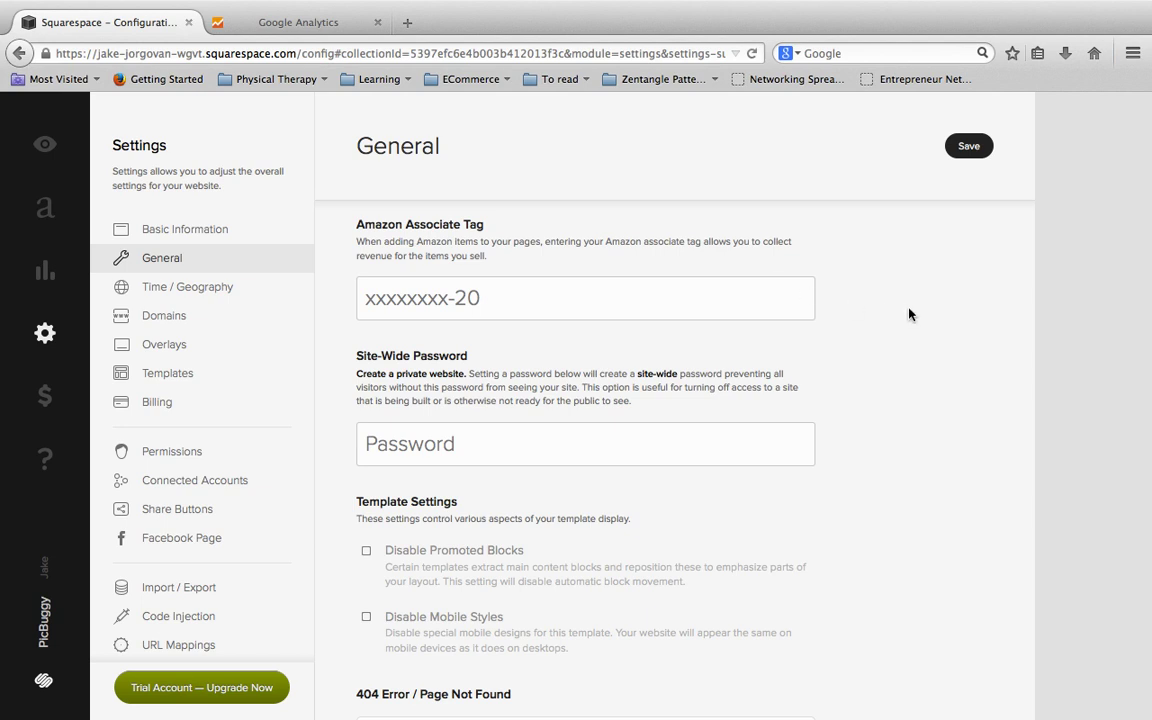
scroll(909, 302, "down", 3)
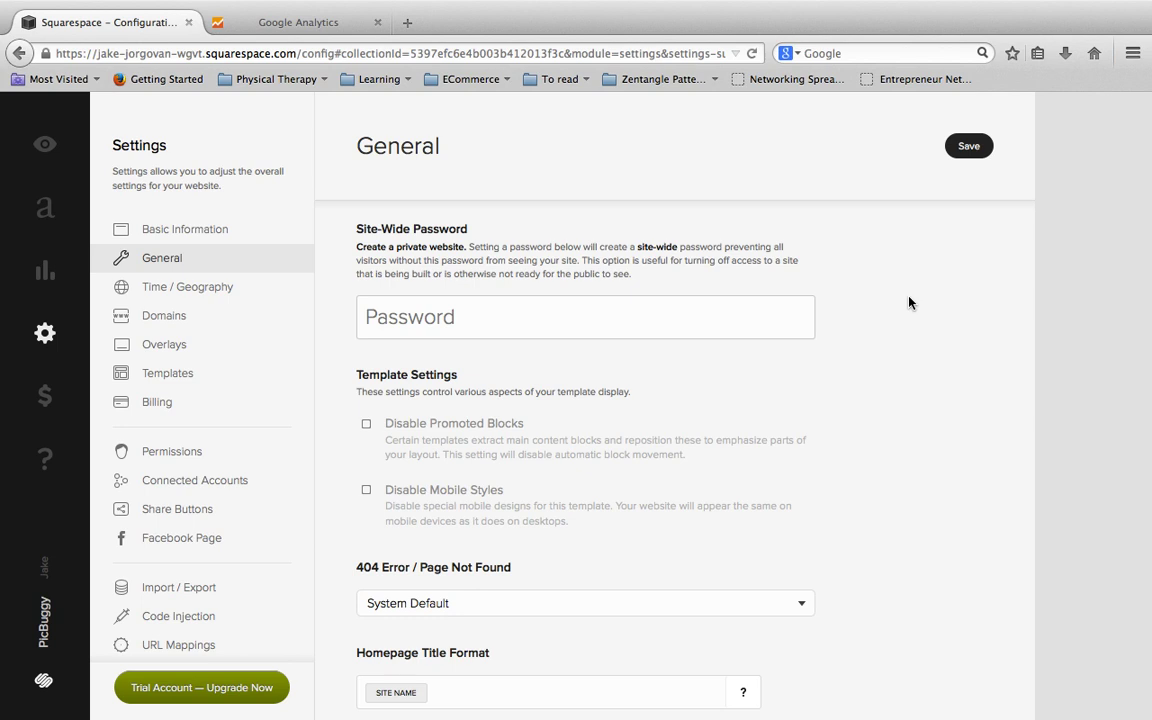
scroll(909, 302, "down", 3)
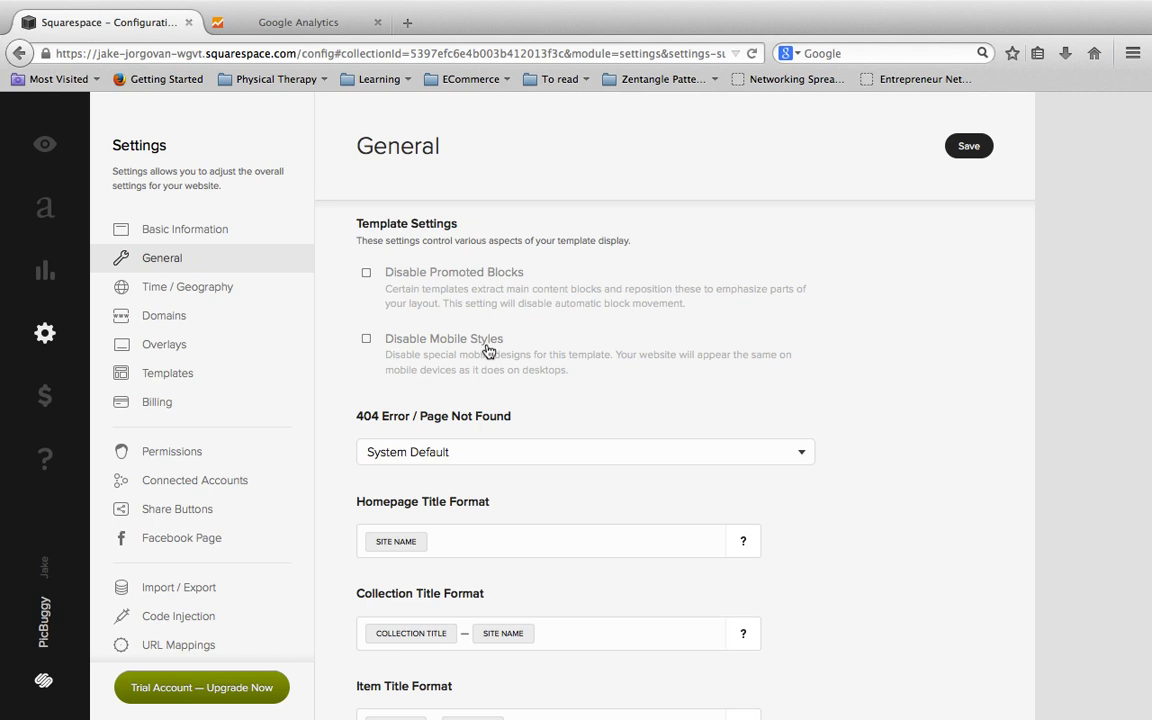
- Set the 404 Error / Page Not Found page to Home
scroll(820, 381, "down", 3)
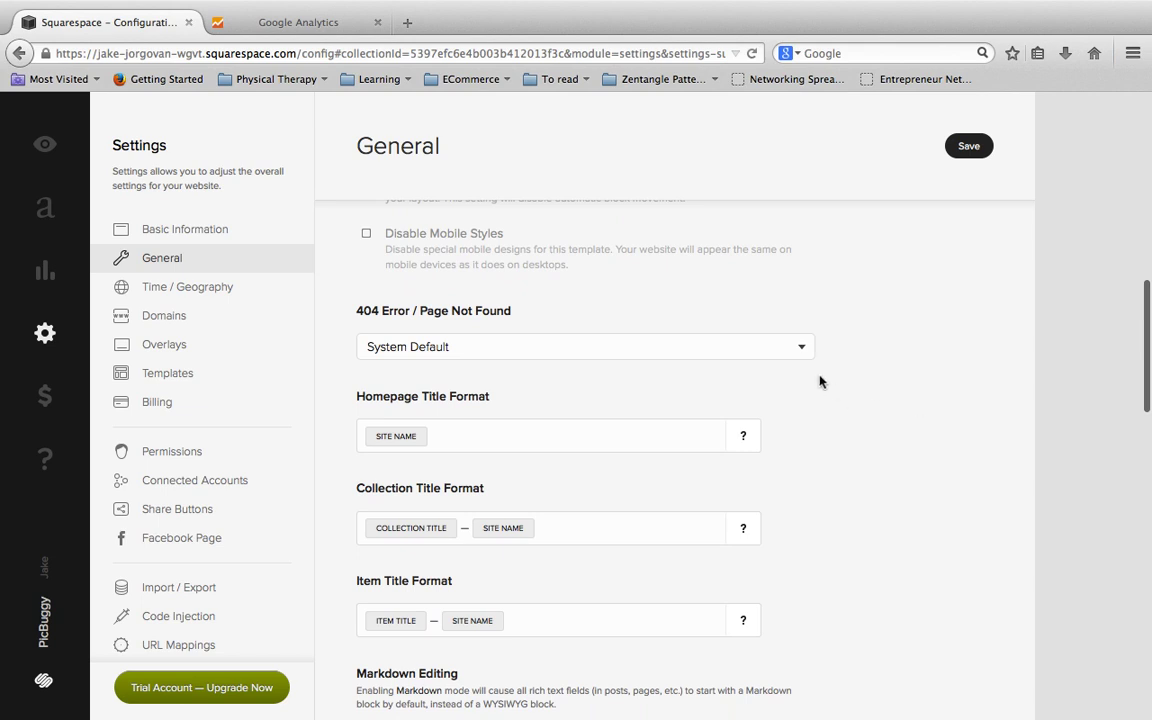
scroll(836, 368, "down", 3)
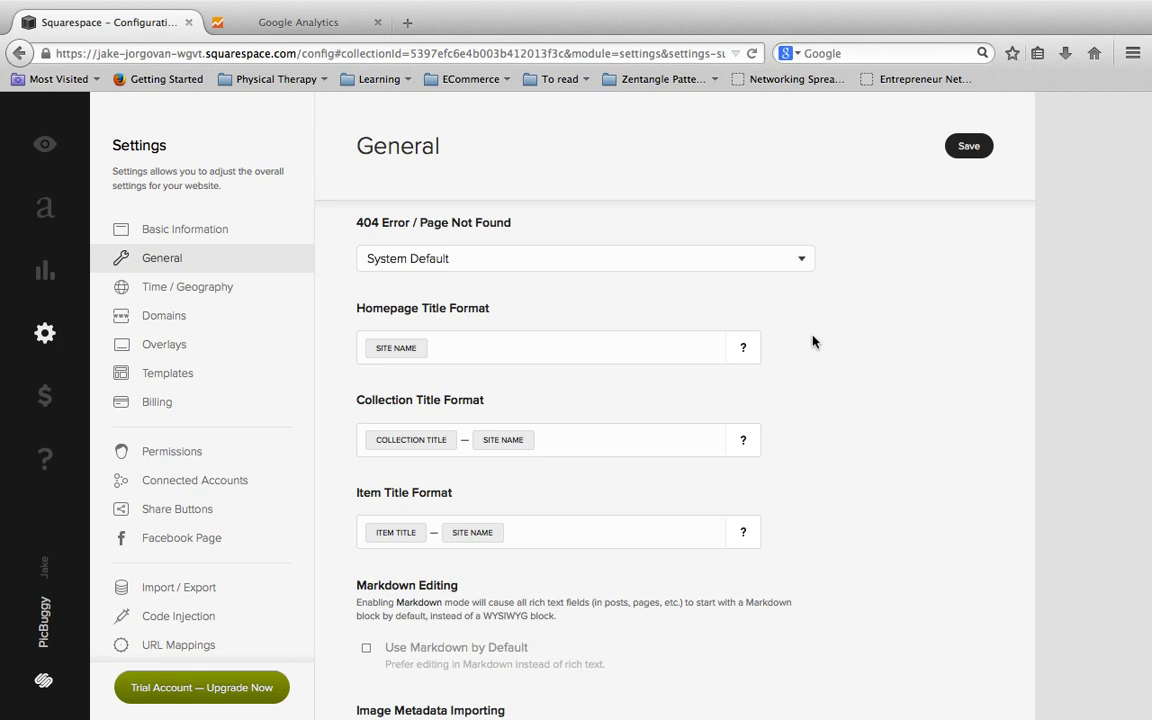
left_click(796, 259)
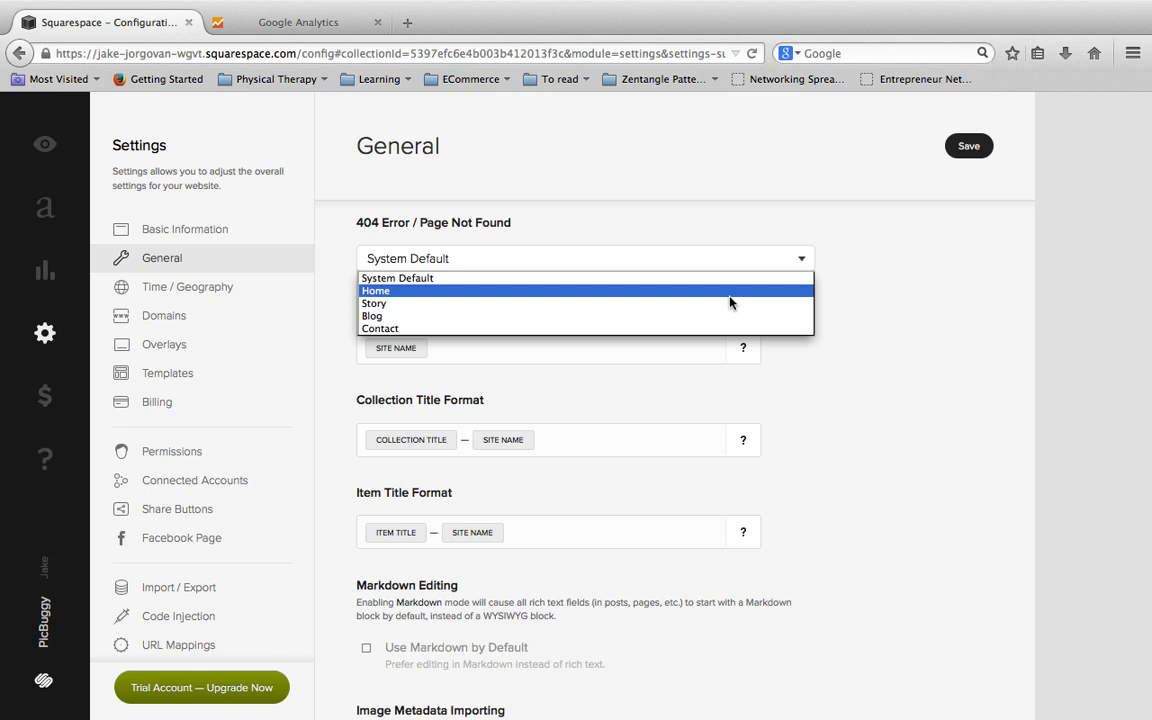
left_click(729, 295)
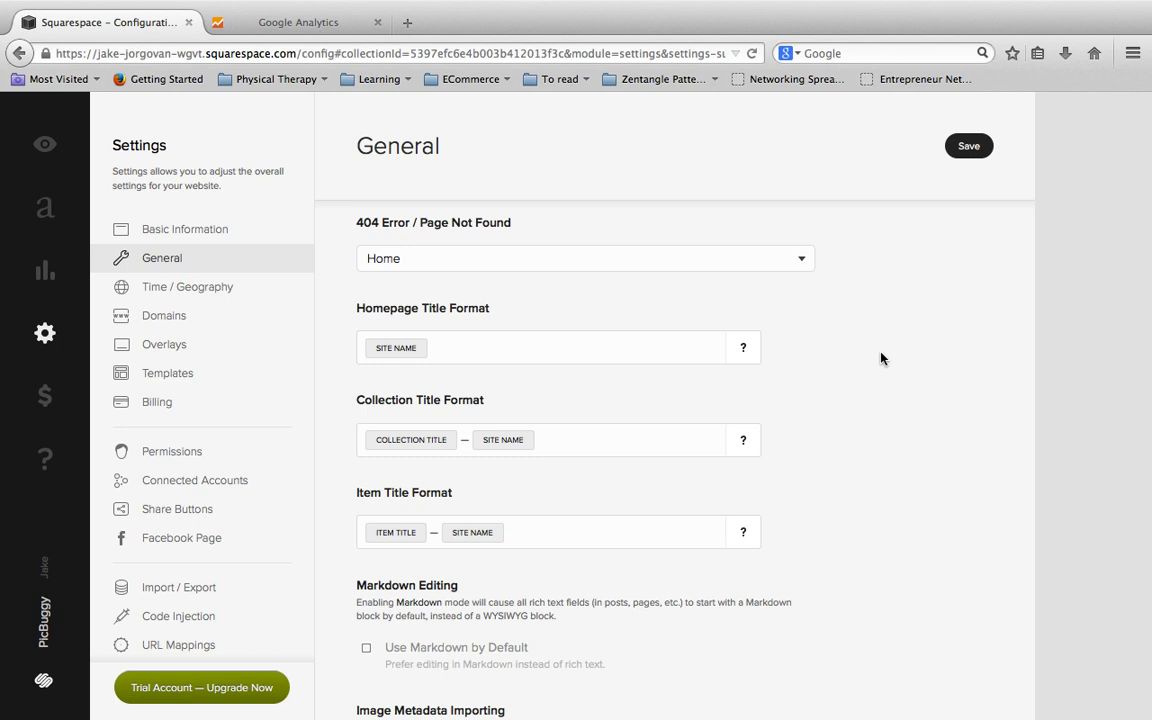
- Review the page title formats, Markdown editing, image metadata importing and Post URL Format settings
scroll(881, 358, "down", 2)
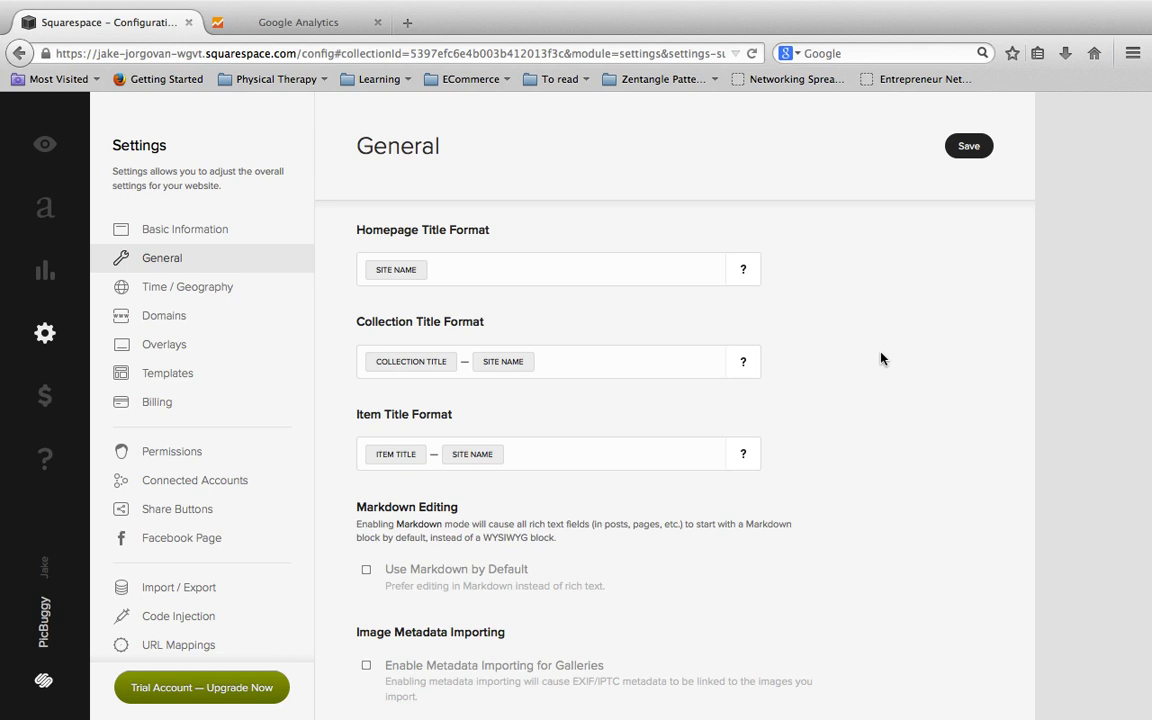
scroll(879, 358, "down", 2)
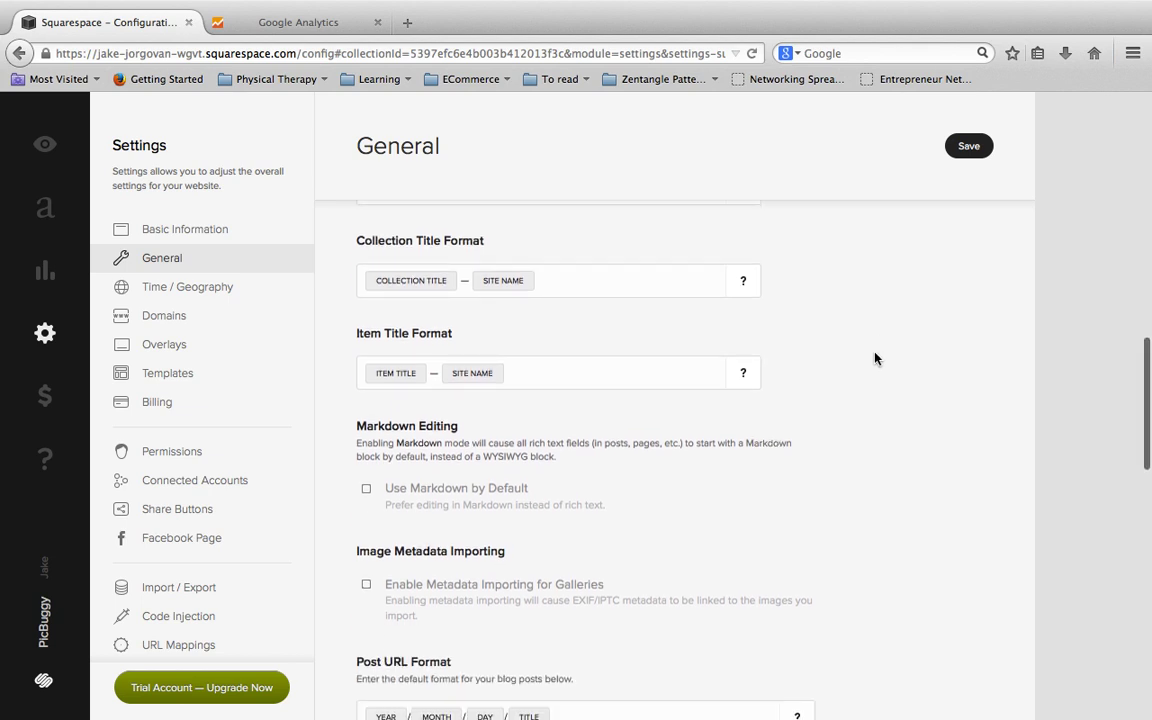
scroll(875, 358, "down", 2)
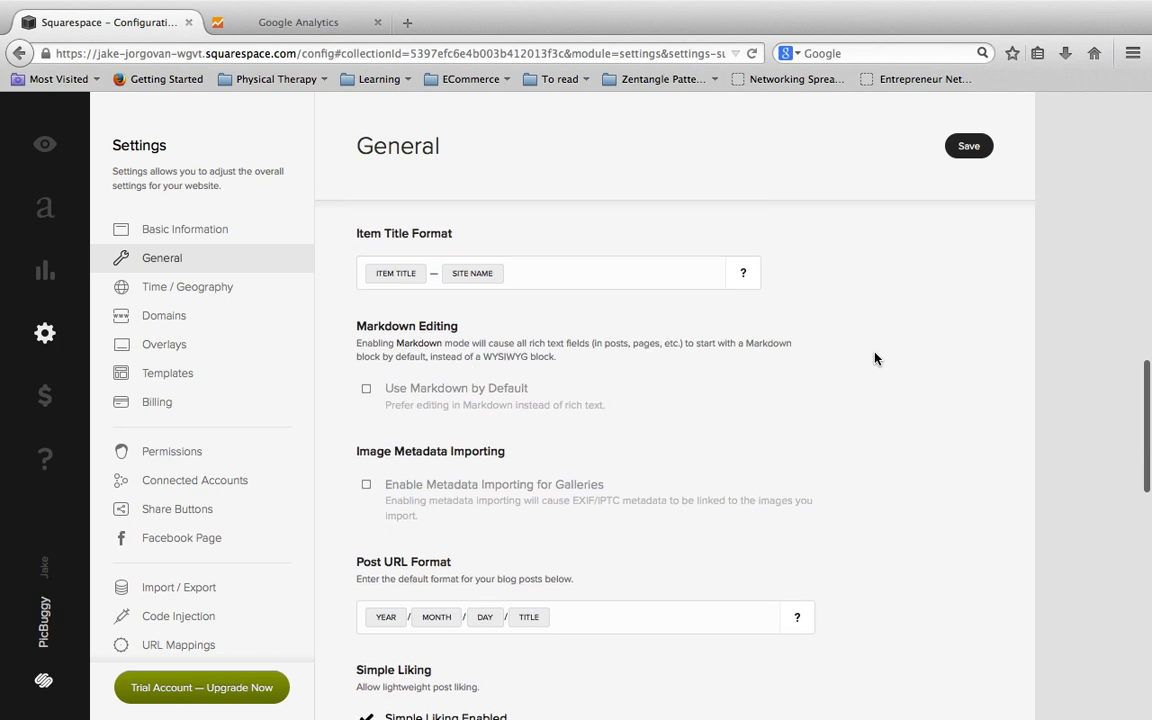
scroll(875, 358, "down", 2)
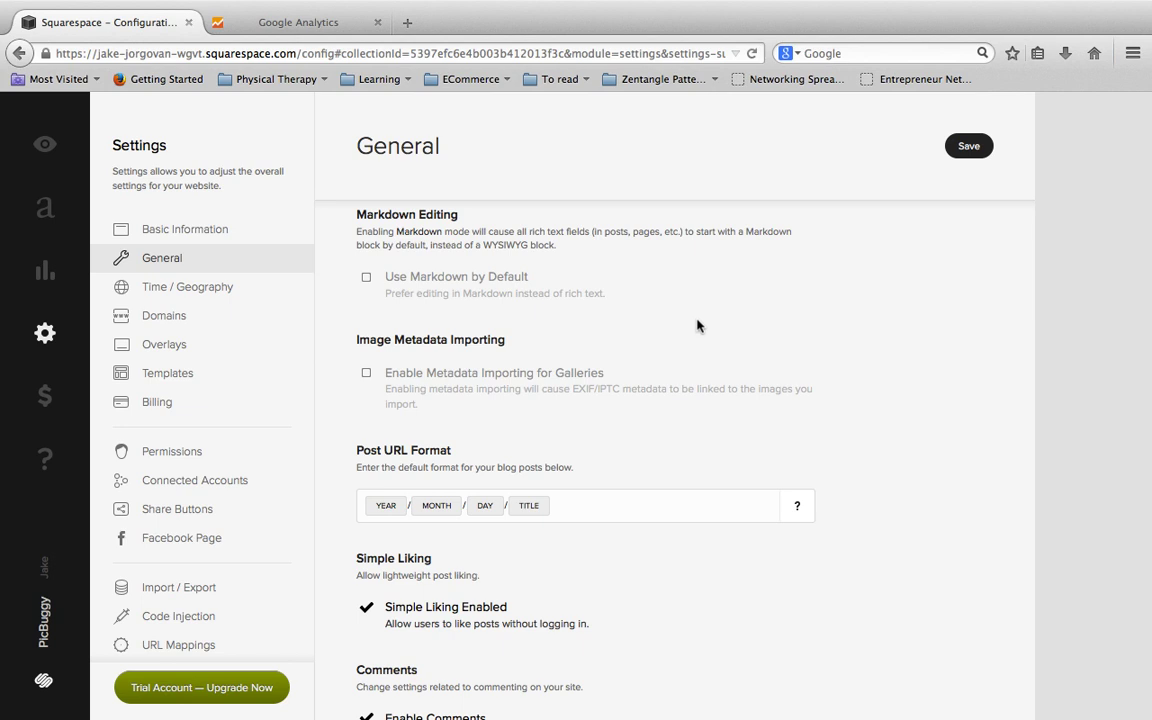
scroll(698, 325, "down", 2)
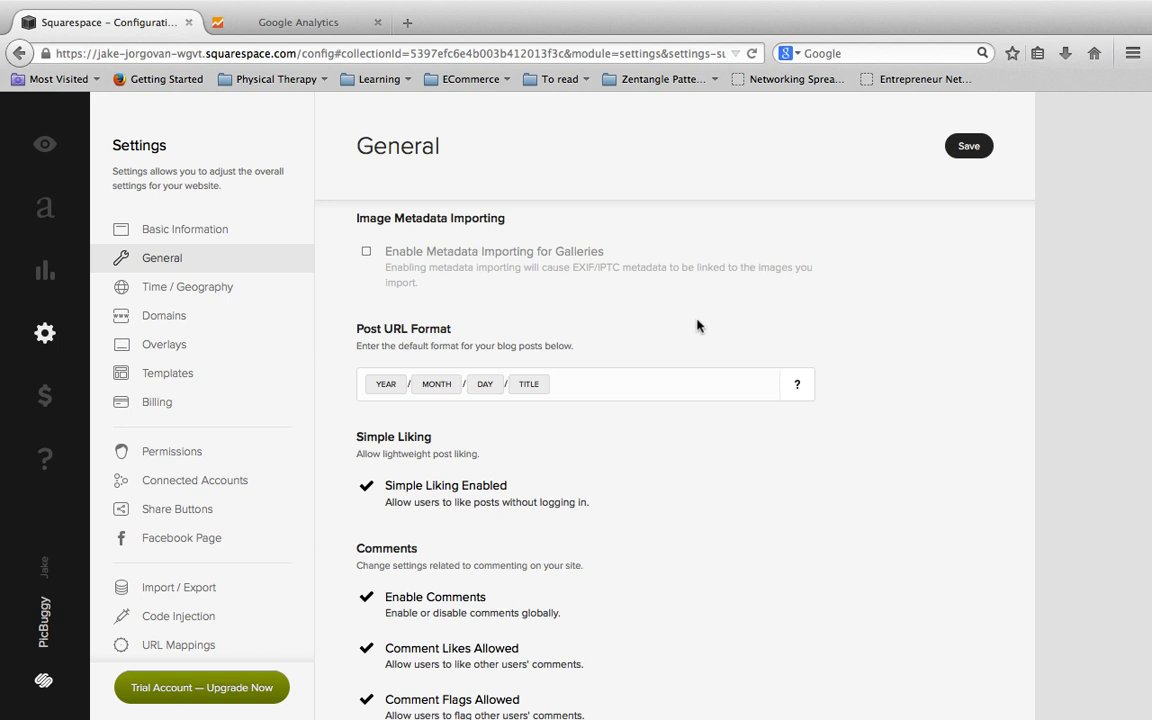
scroll(697, 325, "down", 2)
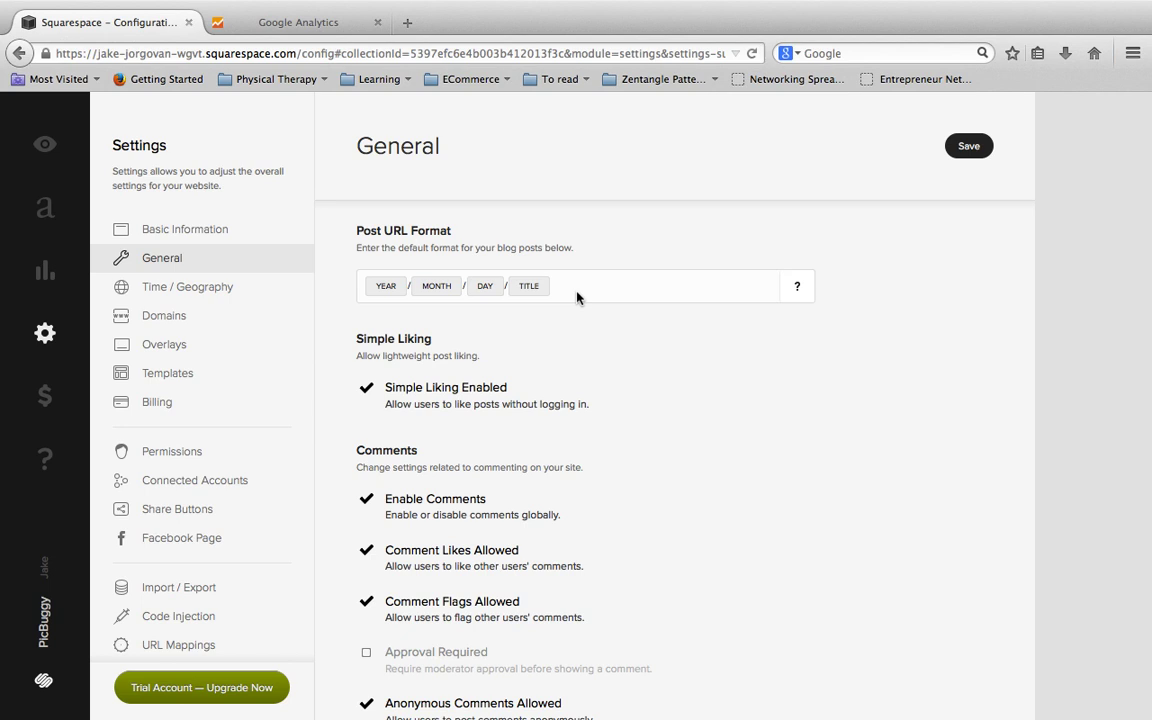
- Open the example blog post at the path /blog/remote on the personal website in a new browser tab
key("ctrl+t")
type("jake-jor")
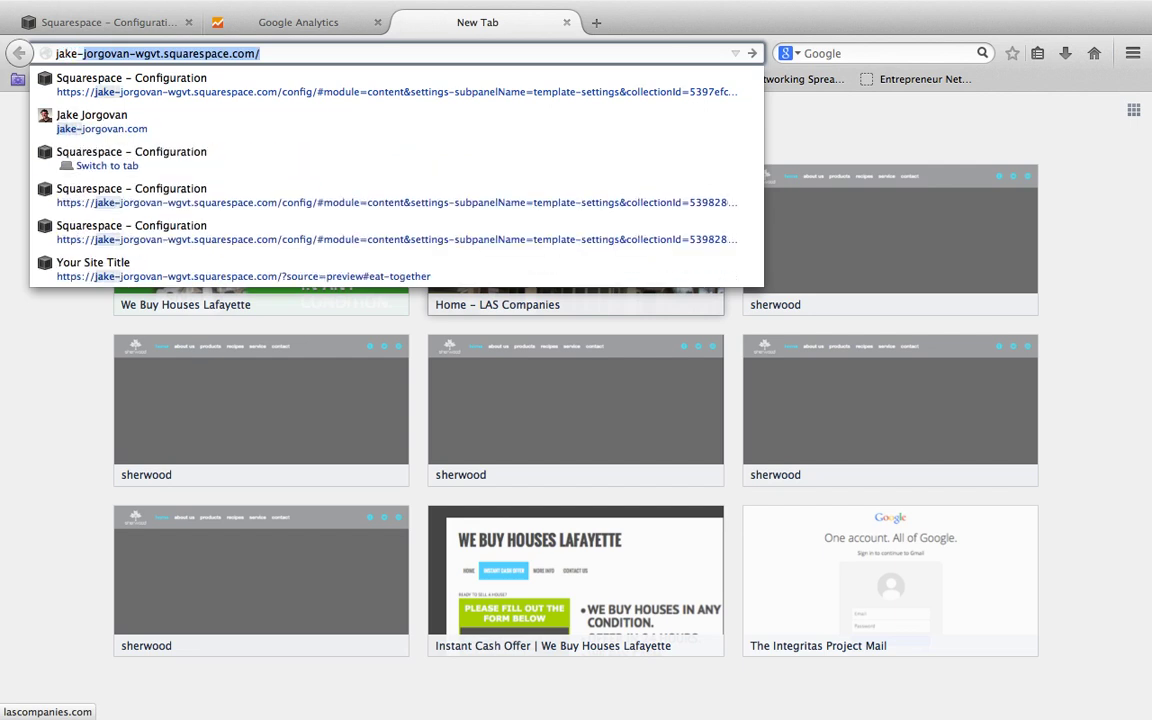
type("govan.c")
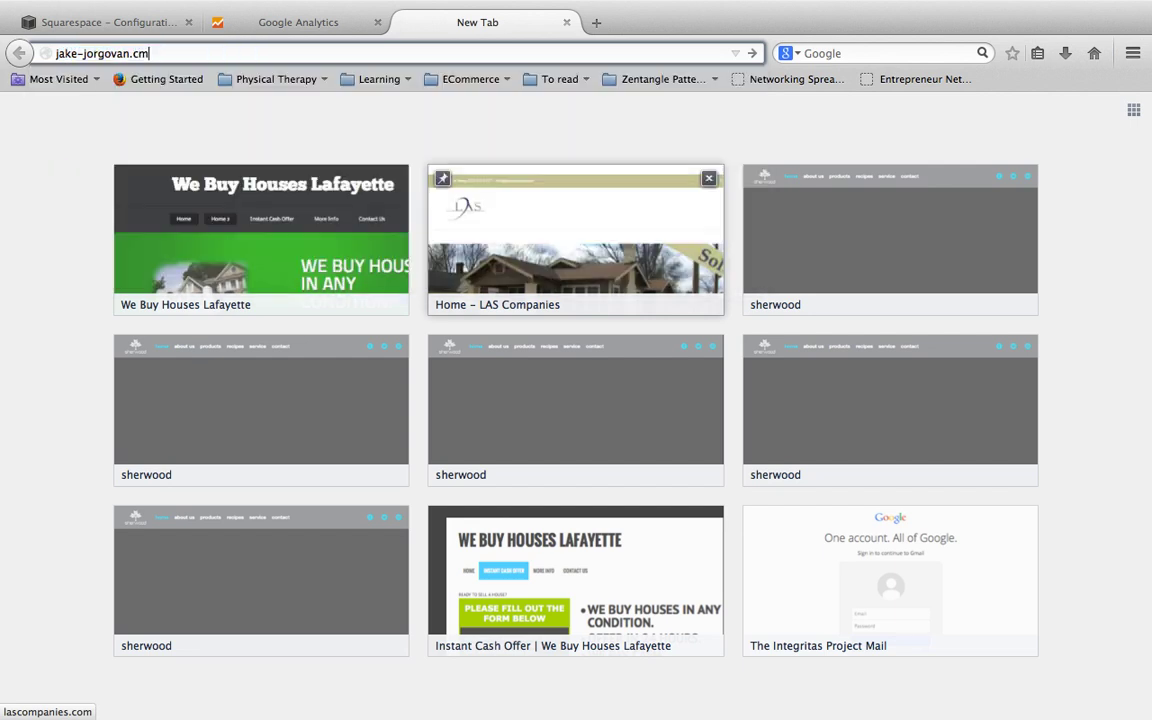
type("om/blog")
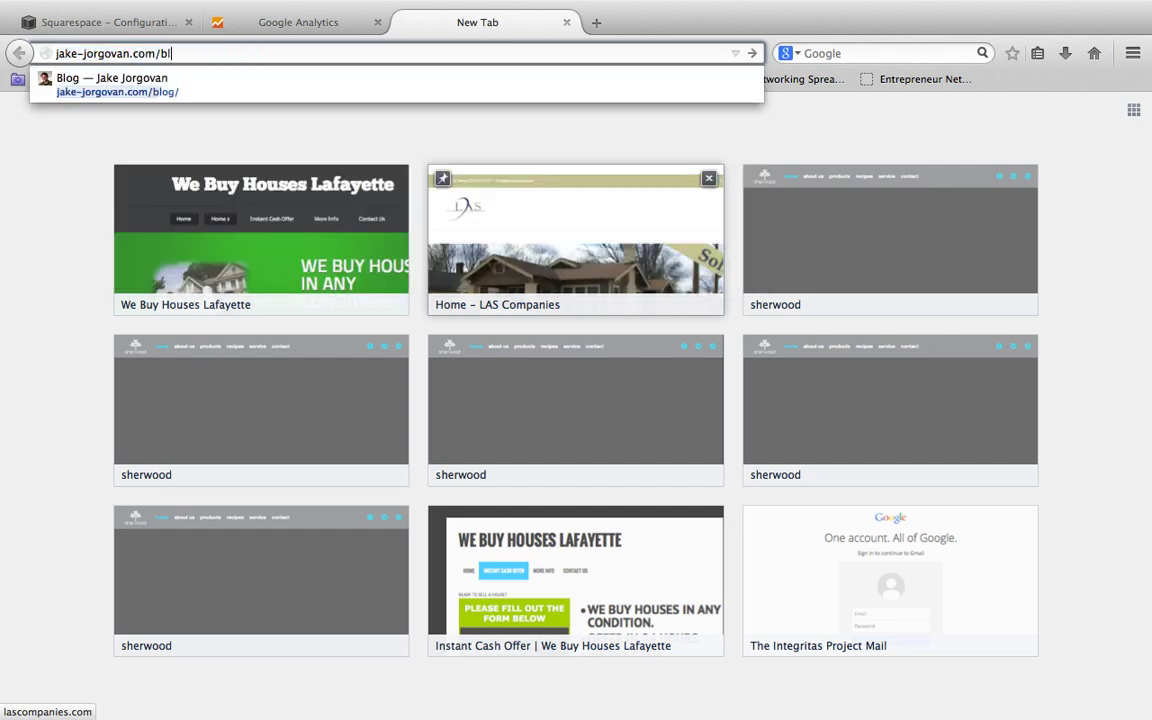
type("/remote")
key("Return")
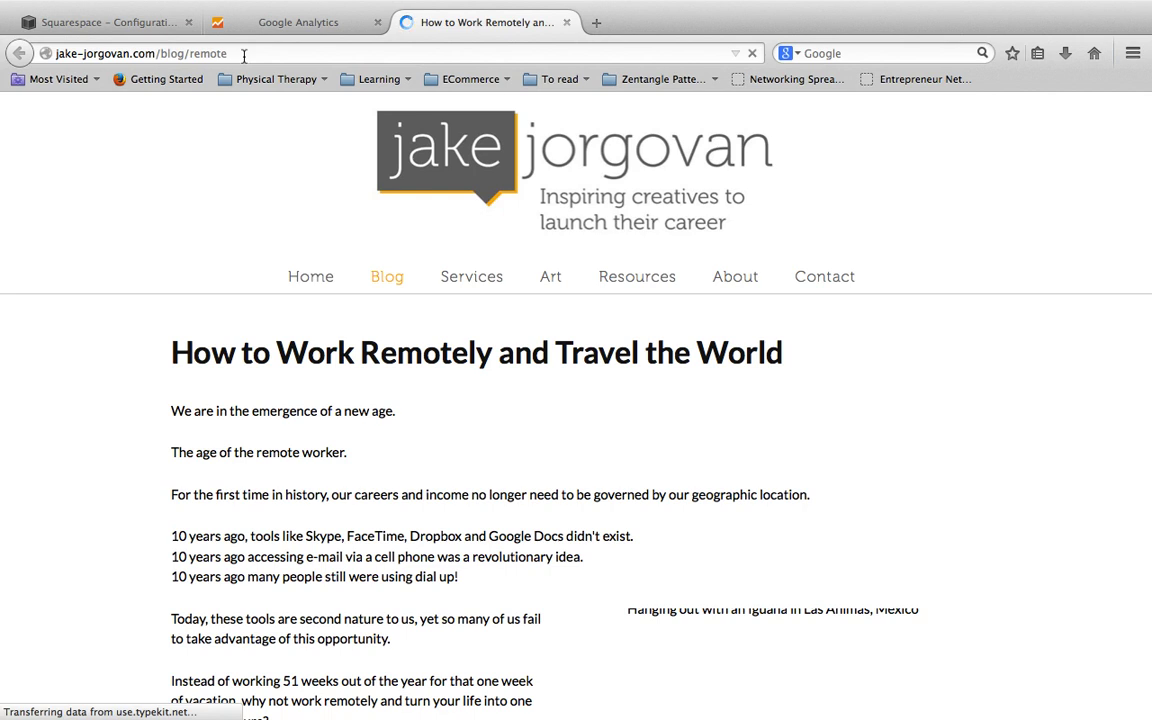
- Insert the date path 2014/06/02/ before "remote" in the blog post's address to illustrate a dated URL
left_click(191, 57)
left_click(190, 56)
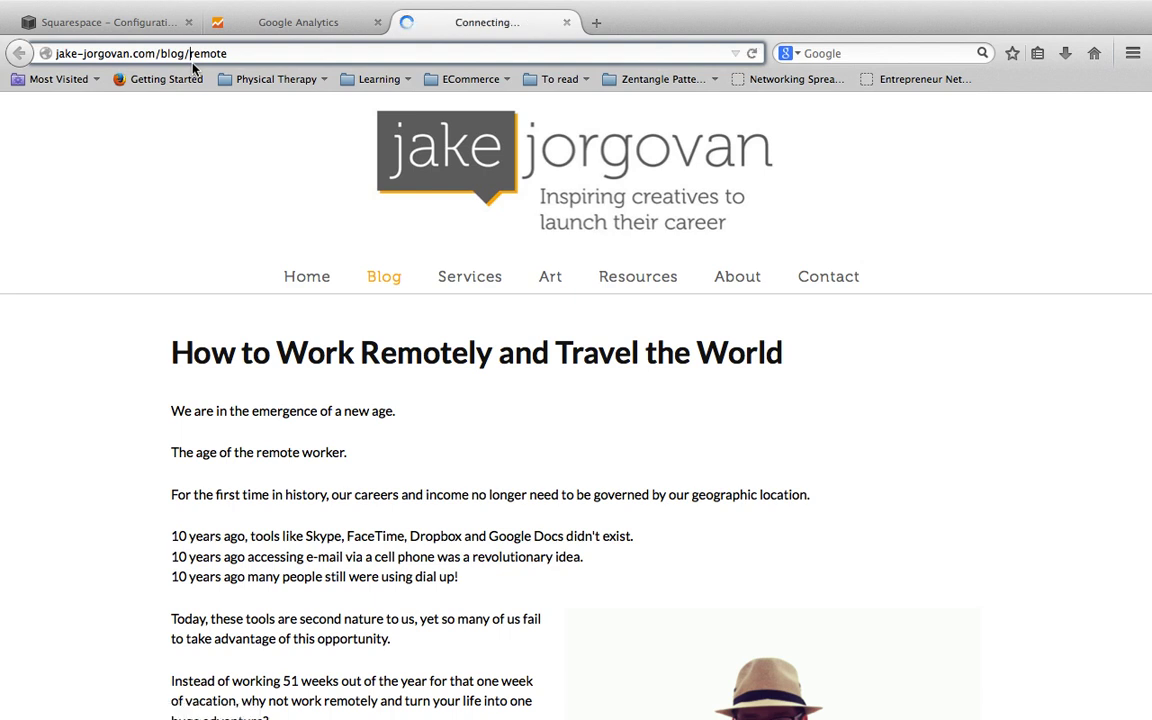
type("06/02/")
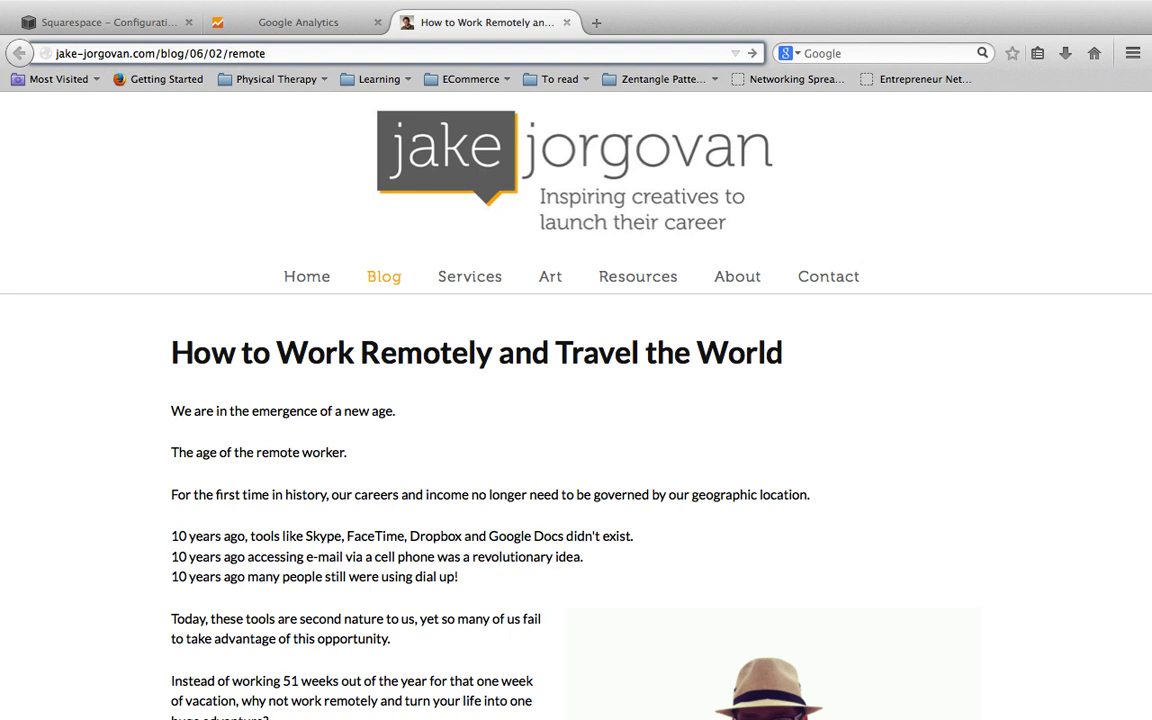
type("2014/")
- Return to the Squarespace settings and remove year, month and day from the Post URL Format, leaving /TITLE
left_click(54, 26)
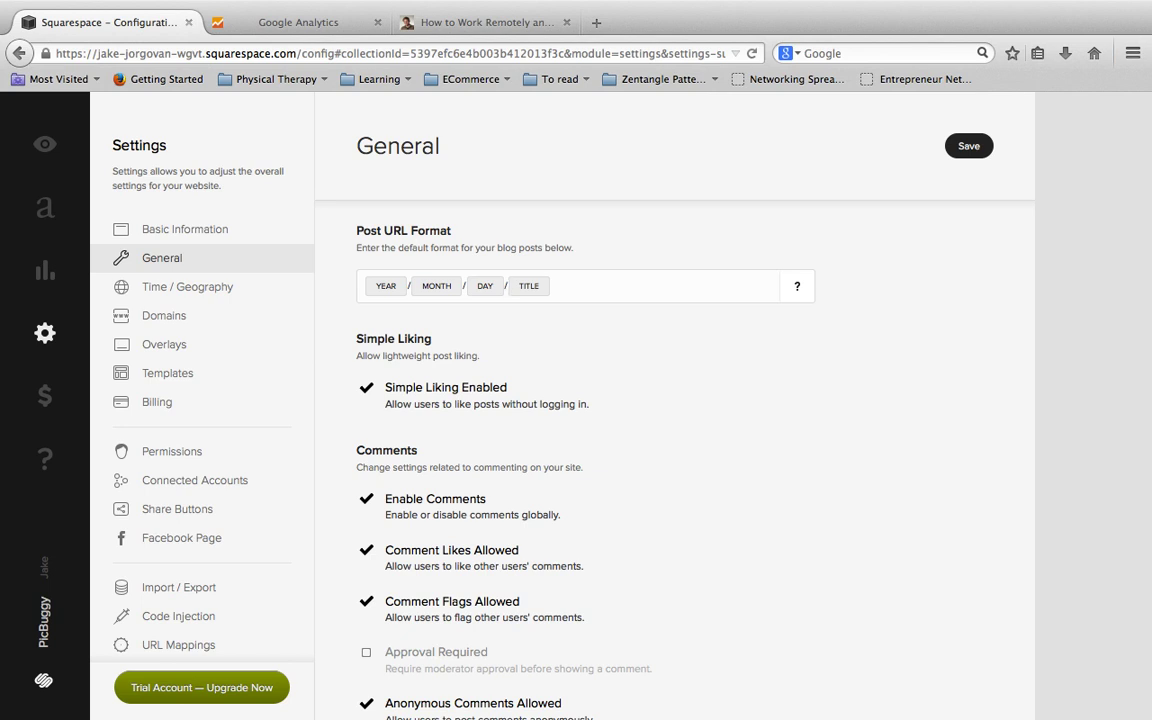
key("BackSpace")
key("BackSpace")
key("BackSpace")
key("BackSpace")
key("BackSpace")
key("BackSpace")
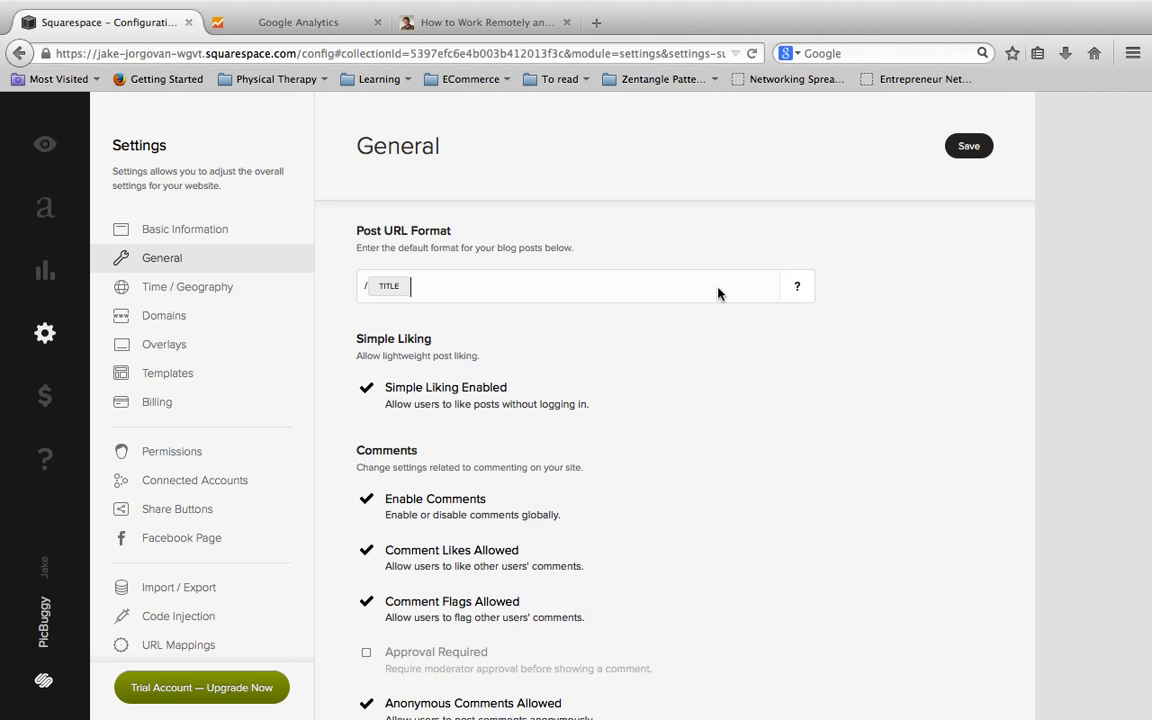
- Review the Simple Liking, comment, sort order, auto-moderation and Promotion / Indexing settings
scroll(722, 378, "down", 3)
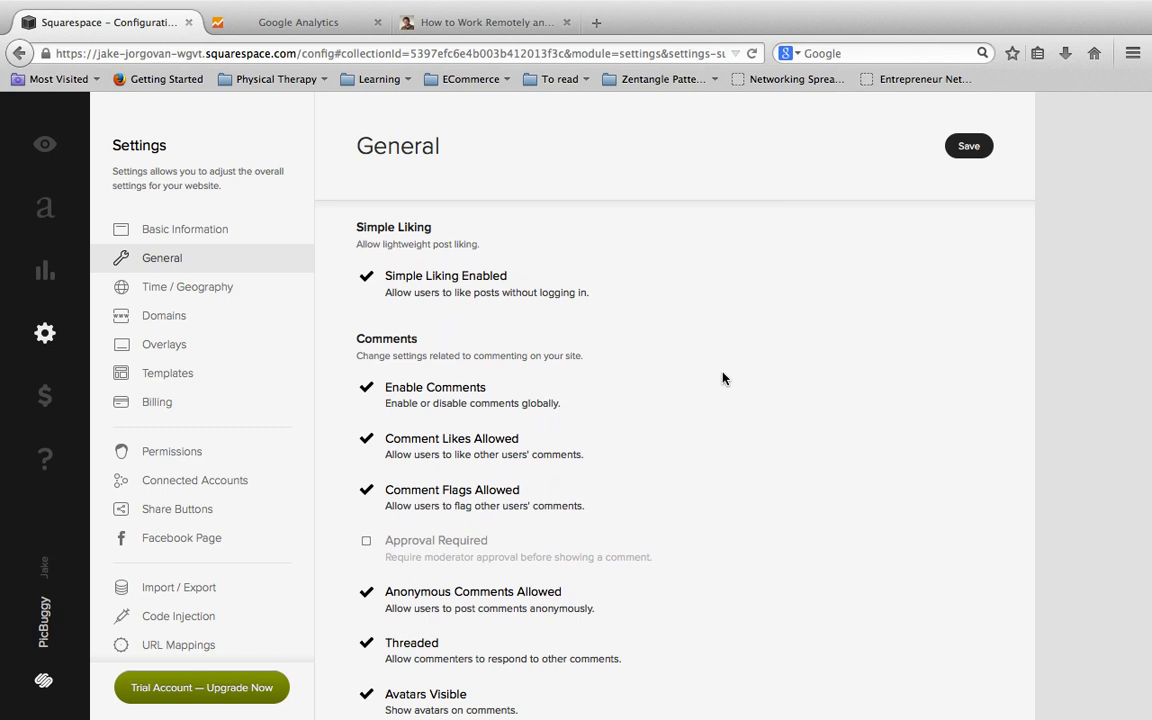
scroll(722, 378, "down", 3)
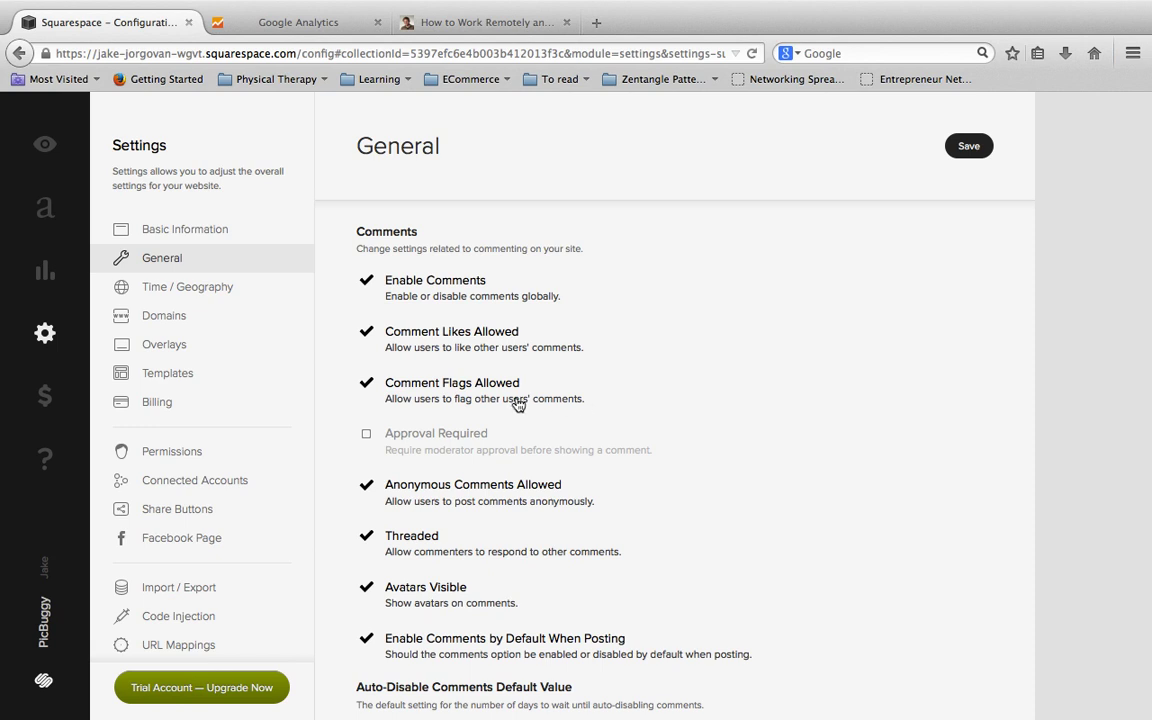
scroll(660, 410, "down", 3)
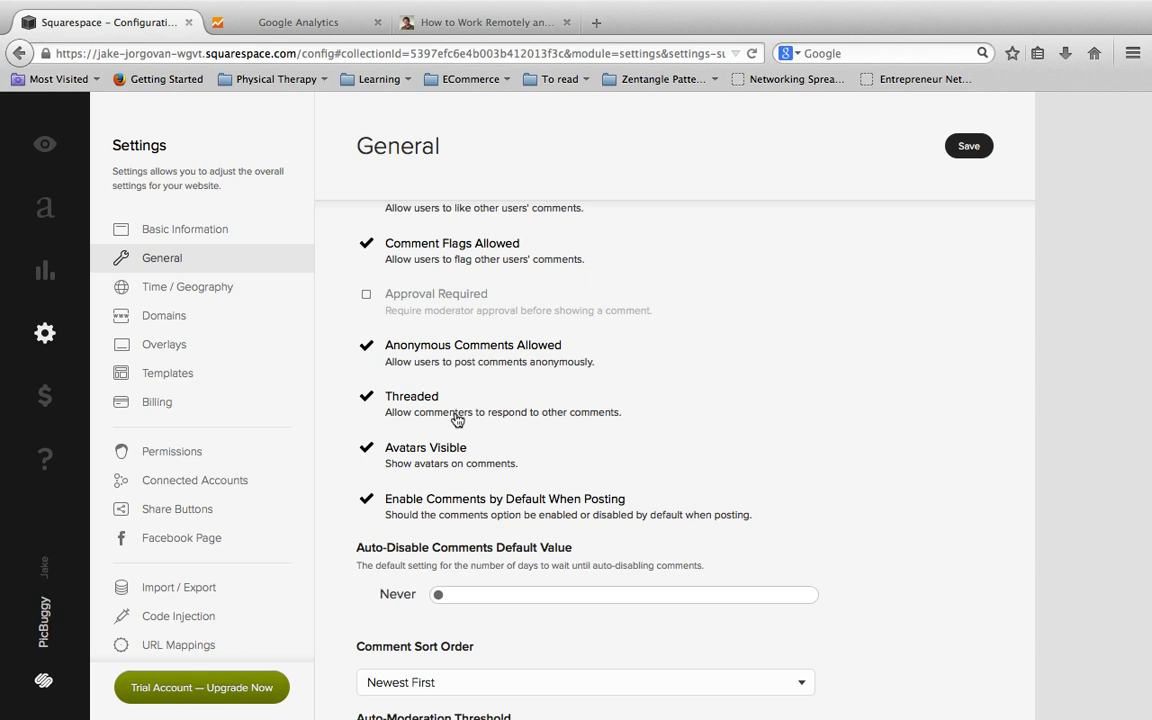
scroll(457, 420, "down", 1)
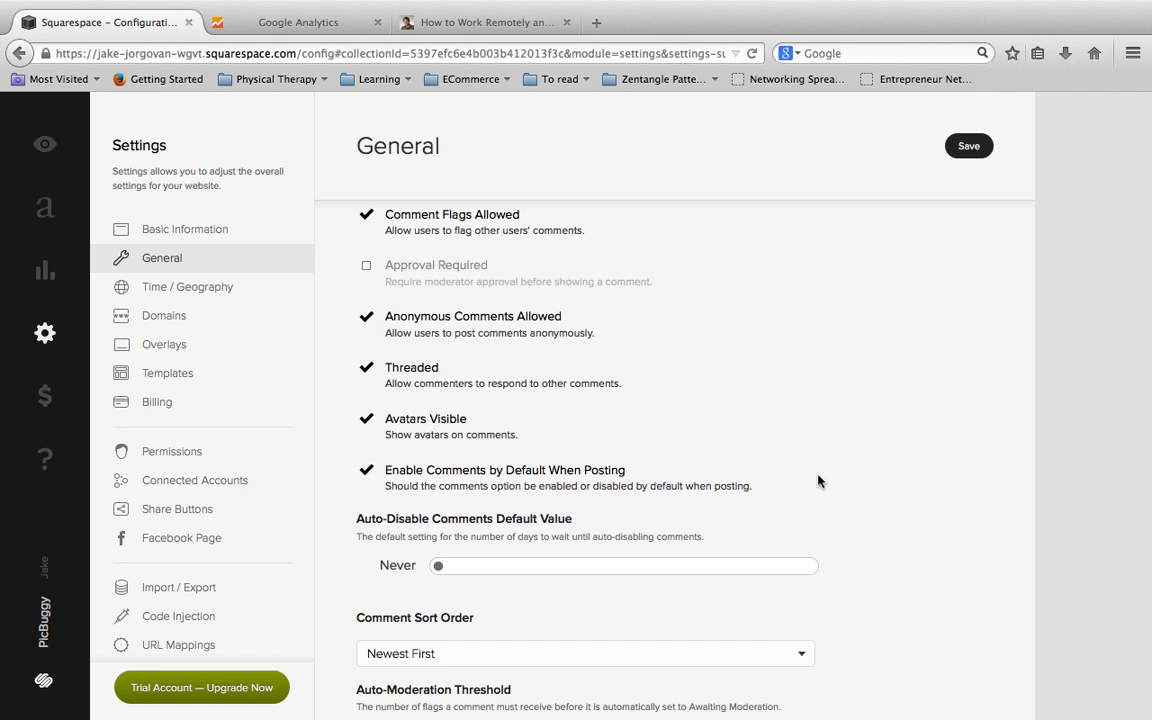
scroll(818, 481, "down", 3)
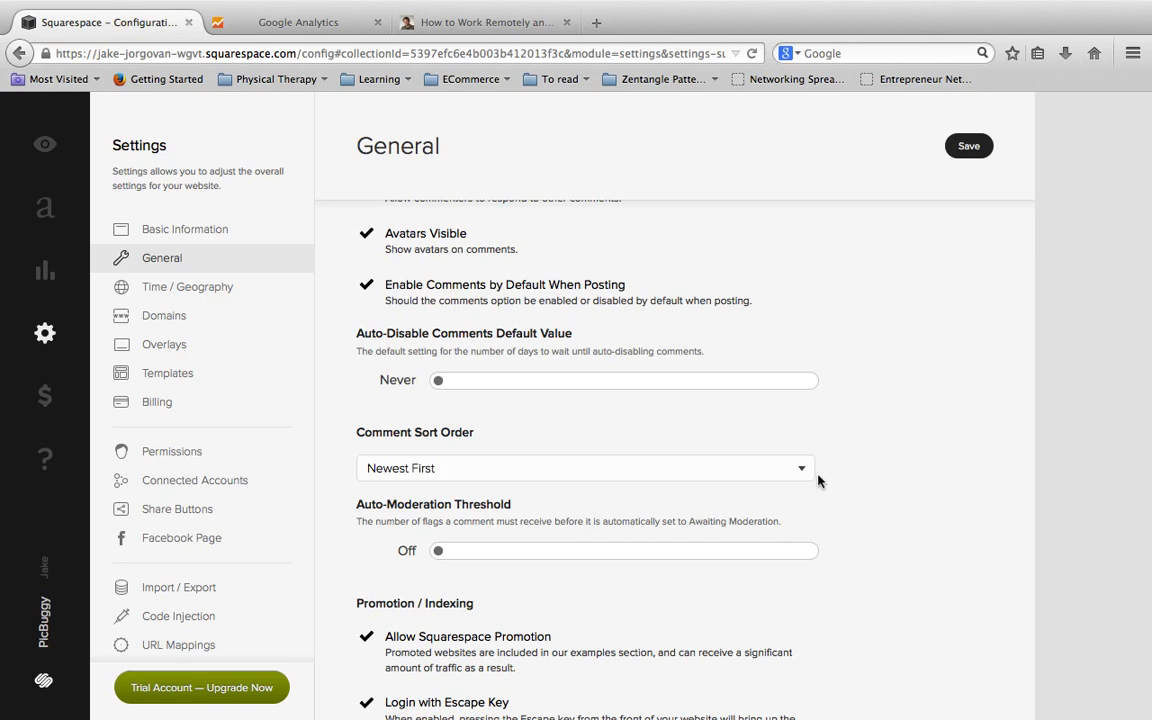
scroll(854, 458, "down", 1)
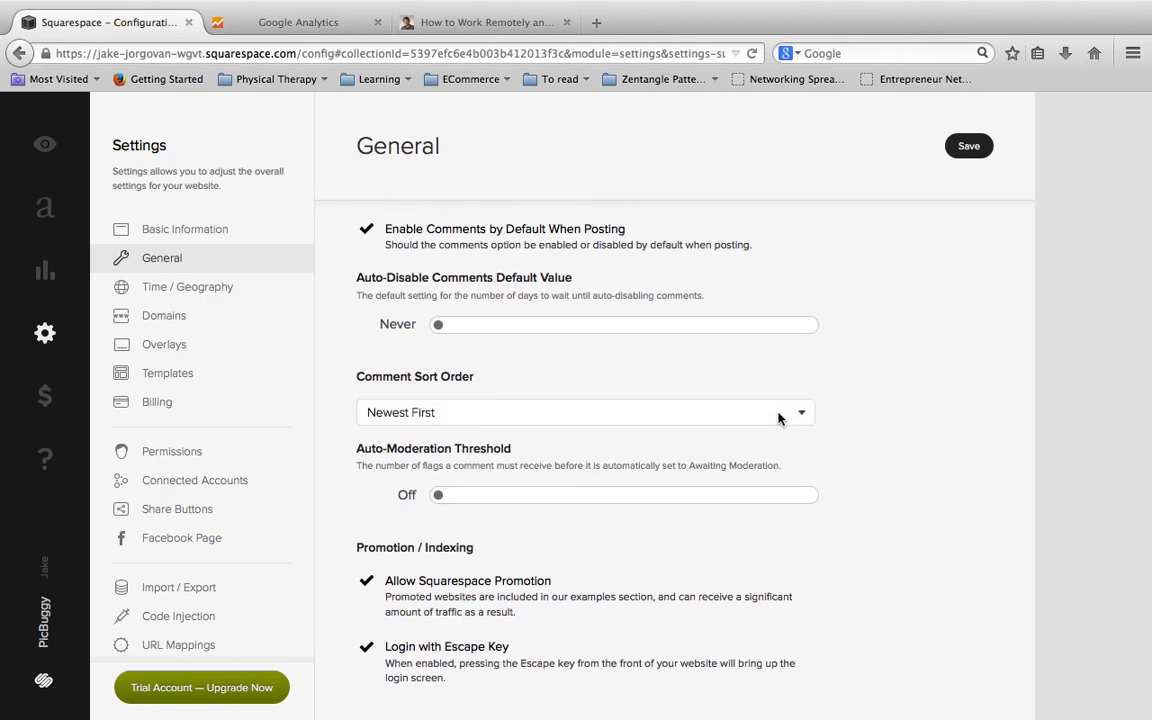
scroll(779, 418, "down", 1)
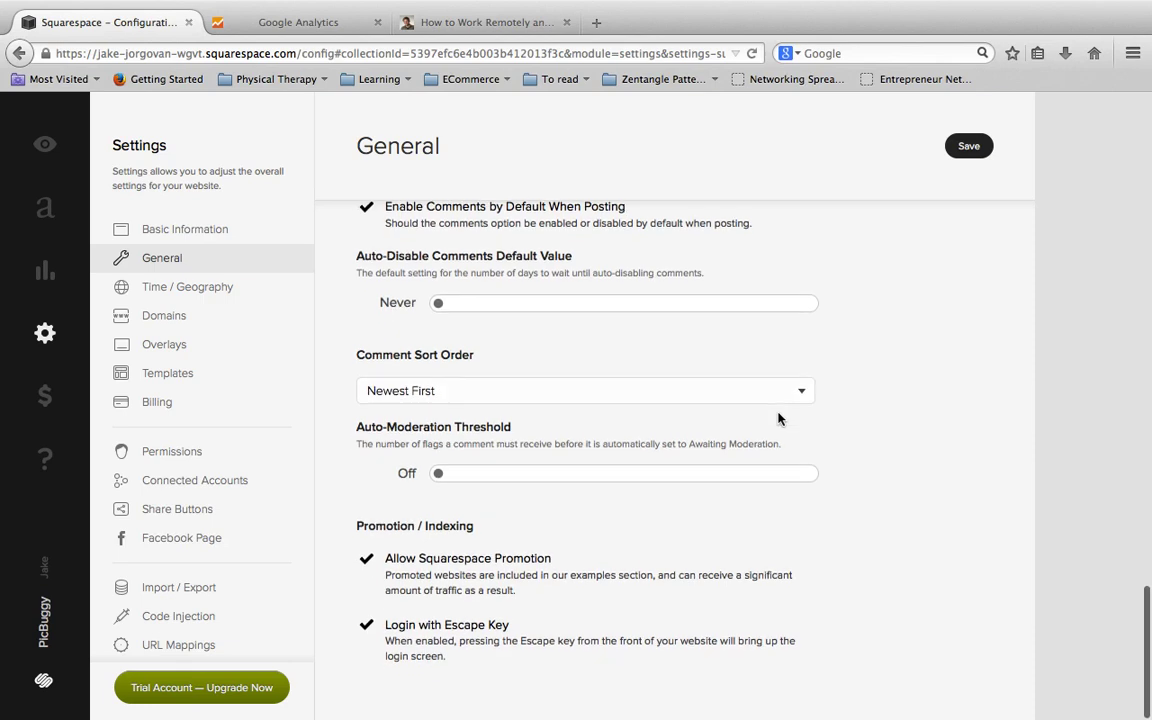